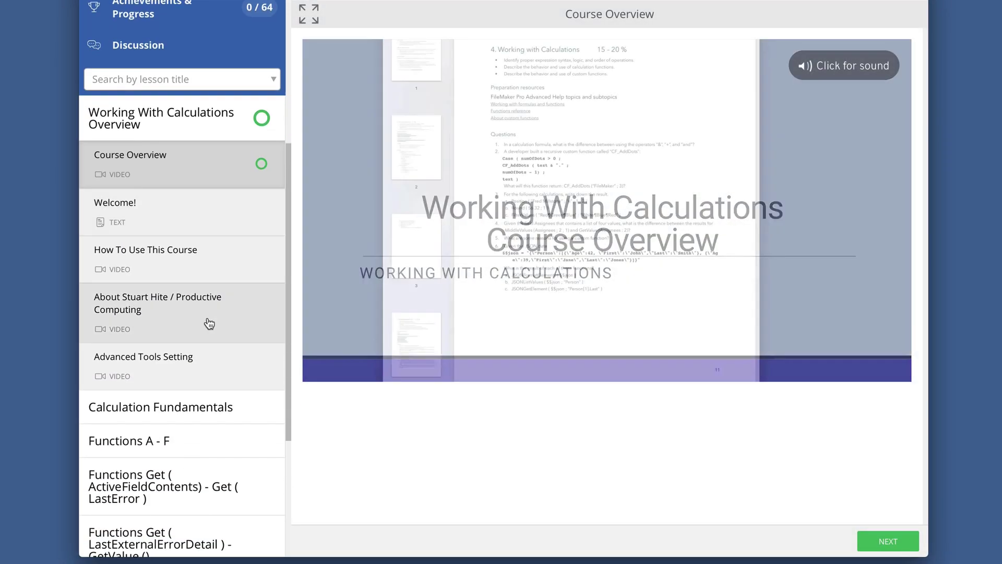
# Toggle the Calculation Fundamentals, Functions A–F and Get sections, leaving Custom Functions expanded
pyautogui.click(241, 195)
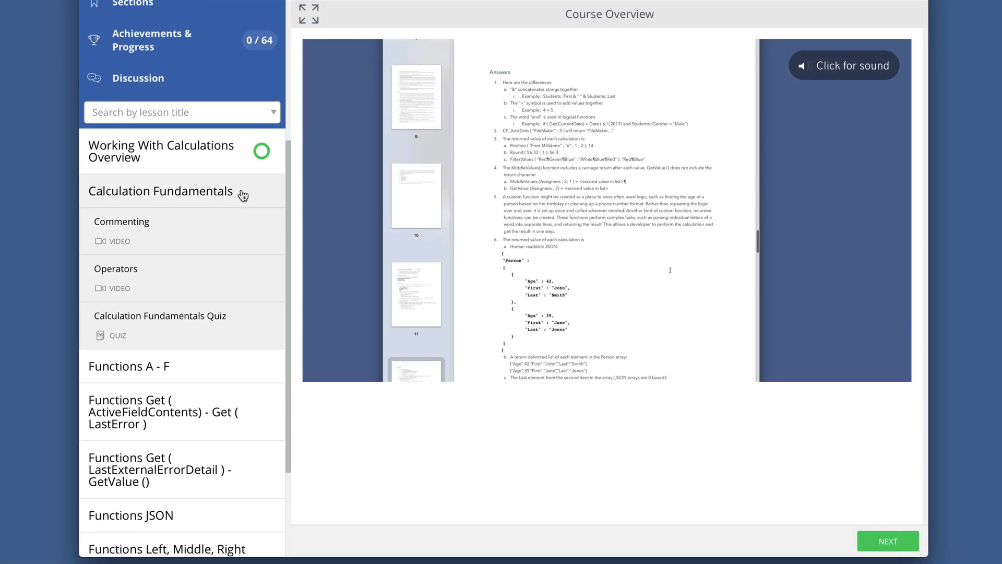
pyautogui.click(242, 196)
pyautogui.click(235, 225)
pyautogui.click(235, 227)
pyautogui.click(241, 267)
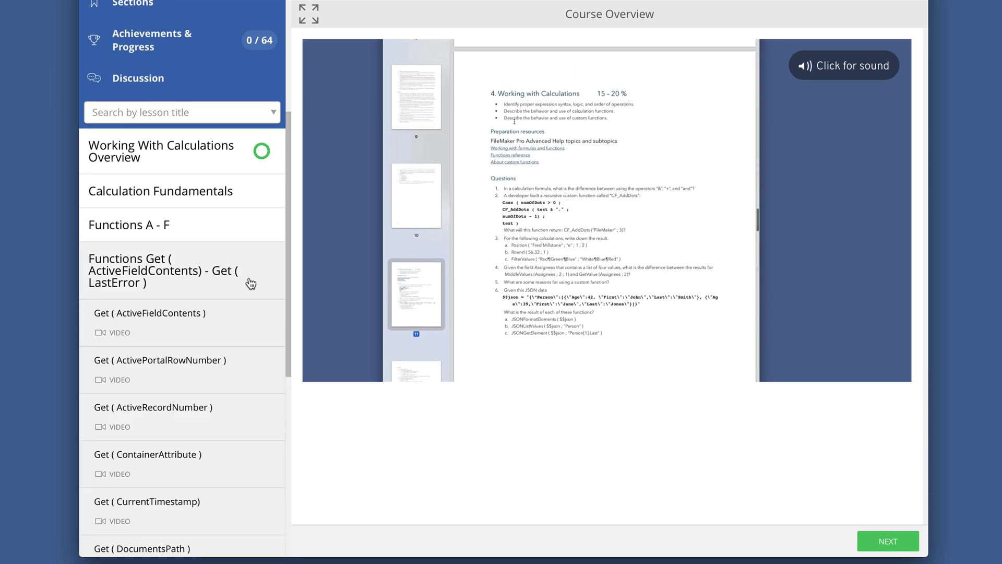
pyautogui.click(251, 283)
pyautogui.click(233, 474)
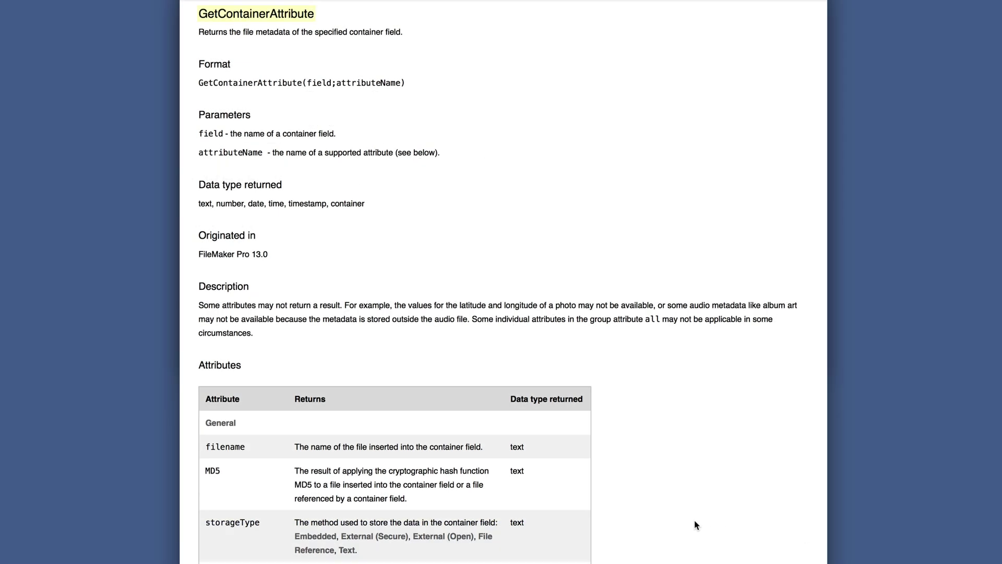
pyautogui.scroll(-3, 696, 525)
pyautogui.scroll(-3, 696, 522)
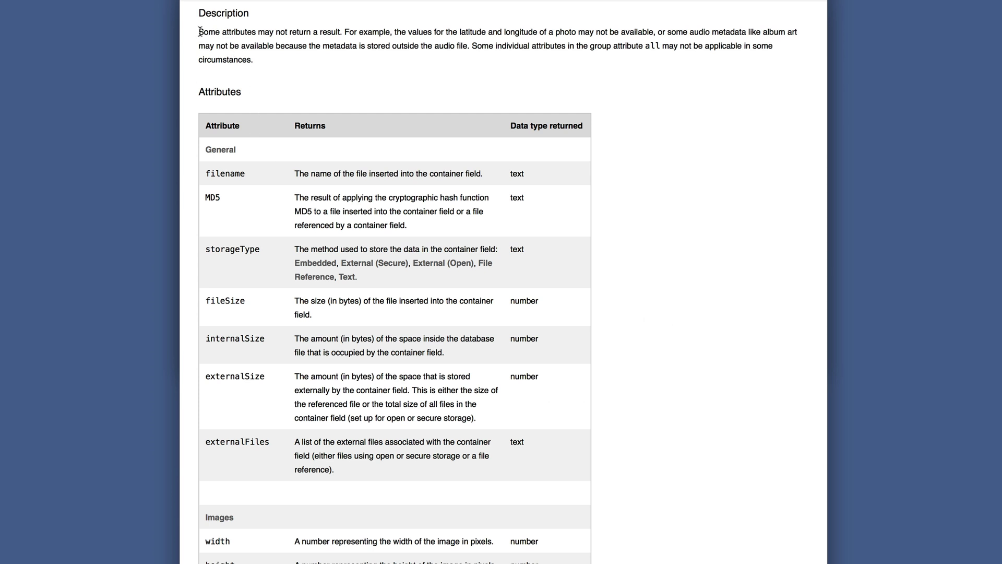
pyautogui.moveTo(200, 32); pyautogui.dragTo(340, 36)
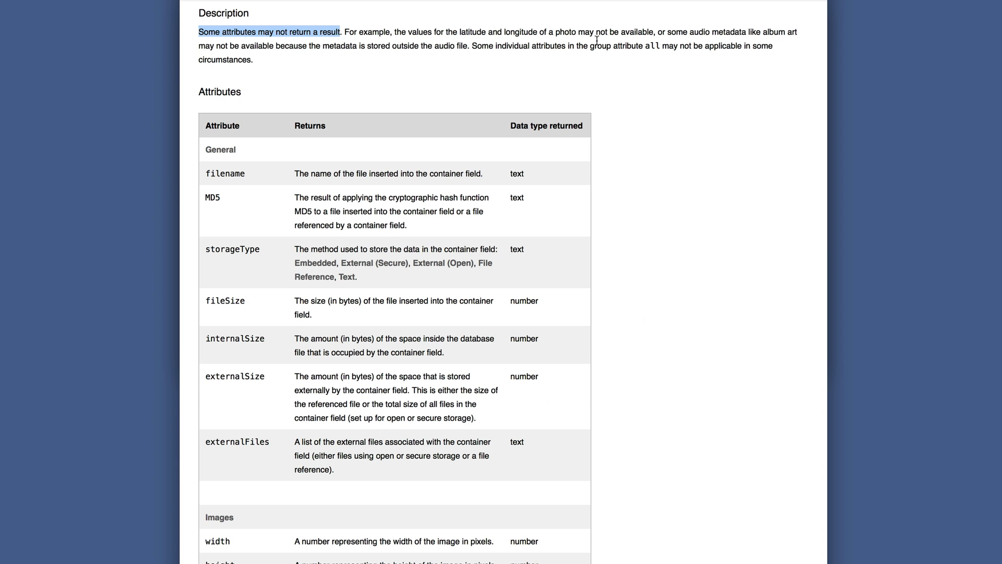
pyautogui.moveTo(645, 45); pyautogui.dragTo(661, 46)
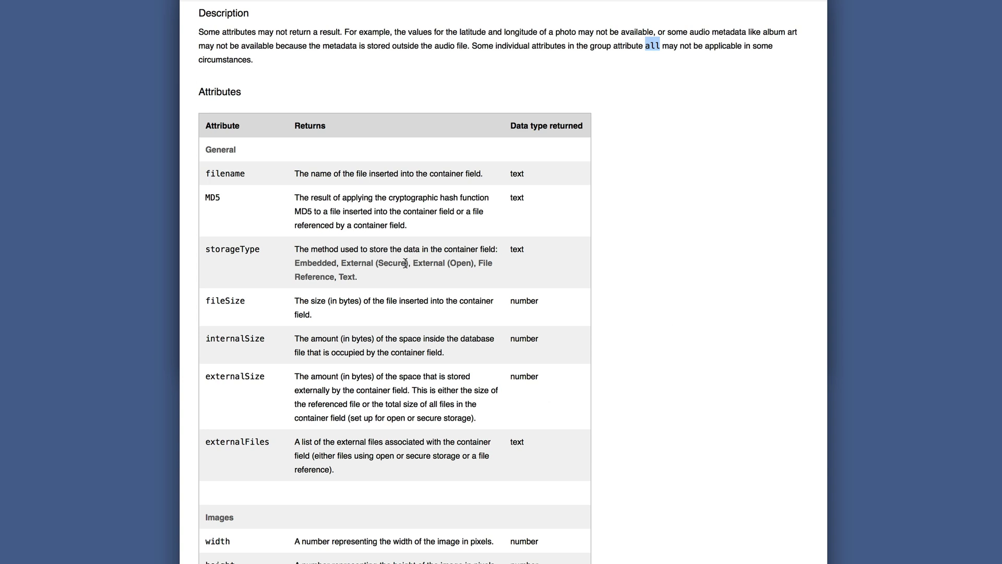
pyautogui.scroll(-2, 406, 263)
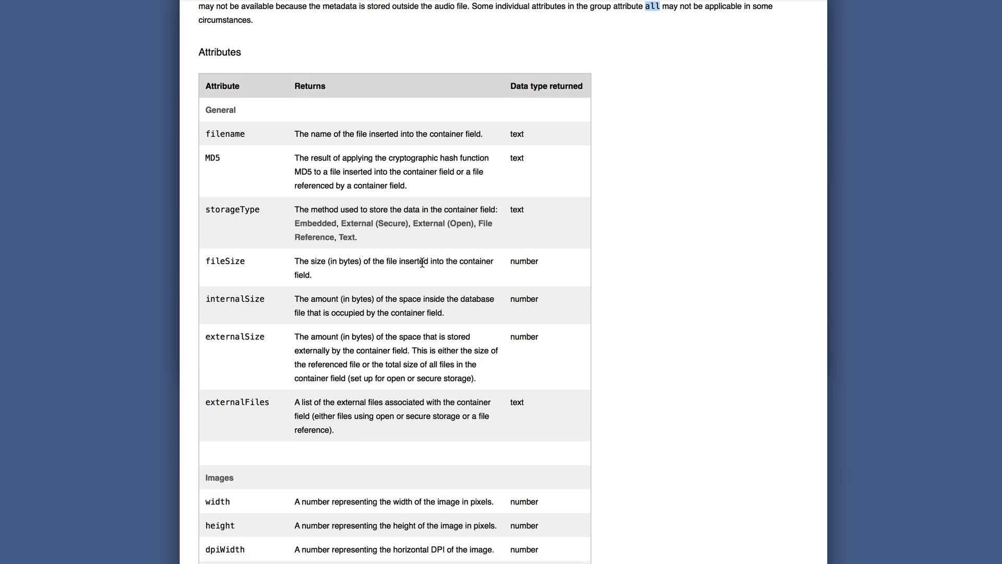
pyautogui.scroll(-3, 421, 263)
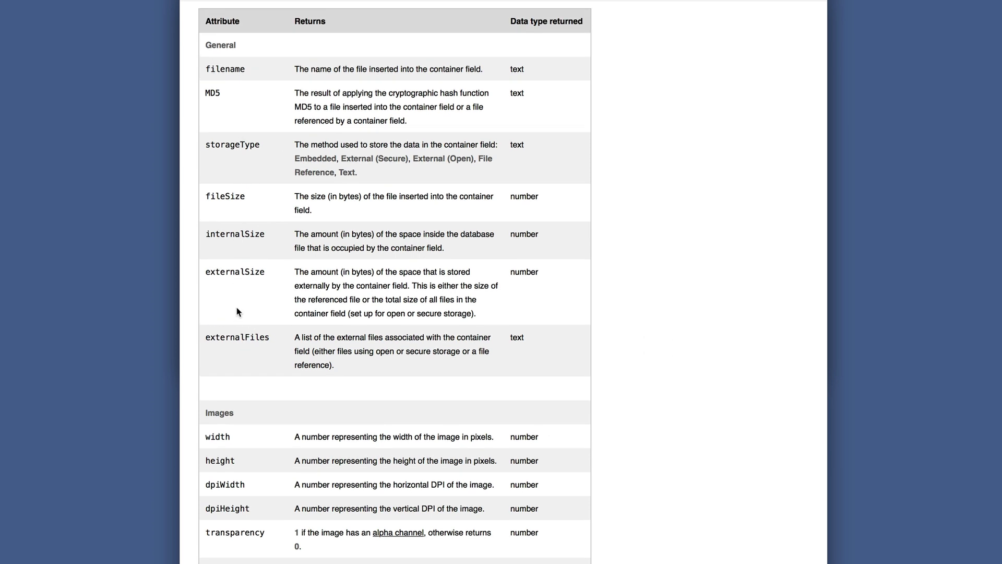
pyautogui.scroll(1, 240, 324)
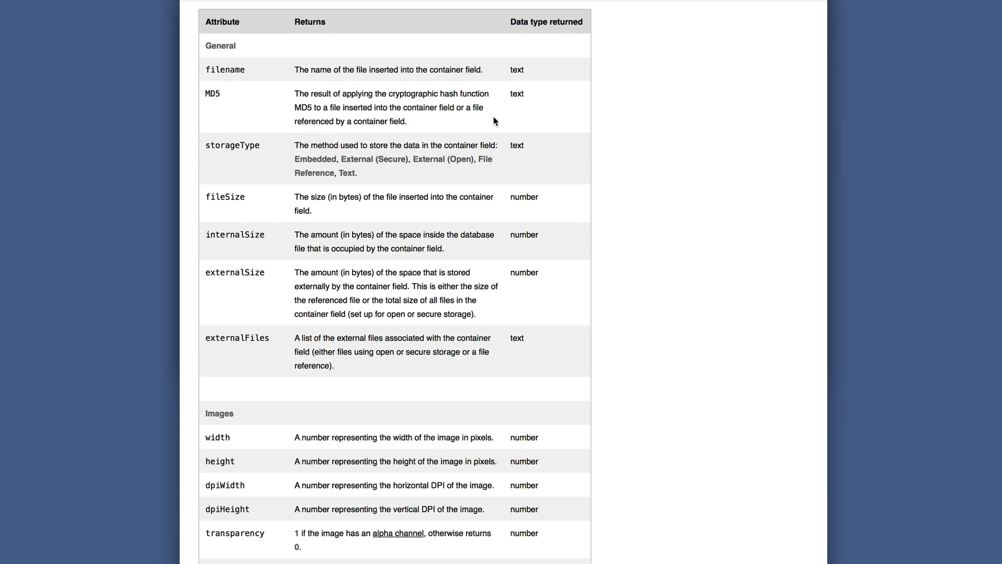
# Highlight the Photos orientation description and its 2 (Flipped horizontally) value in Help
pyautogui.scroll(-10, 383, 378)
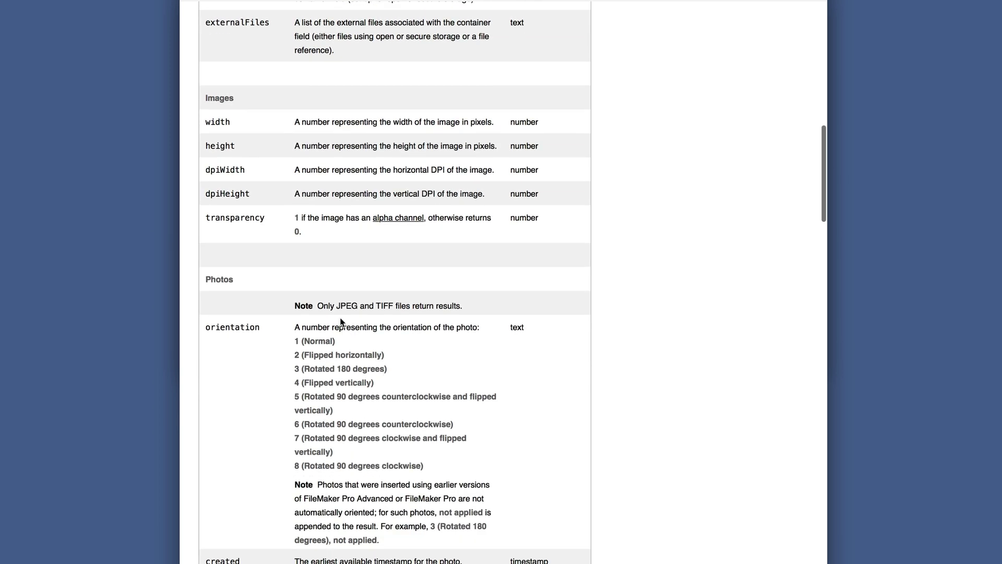
pyautogui.scroll(-8, 243, 302)
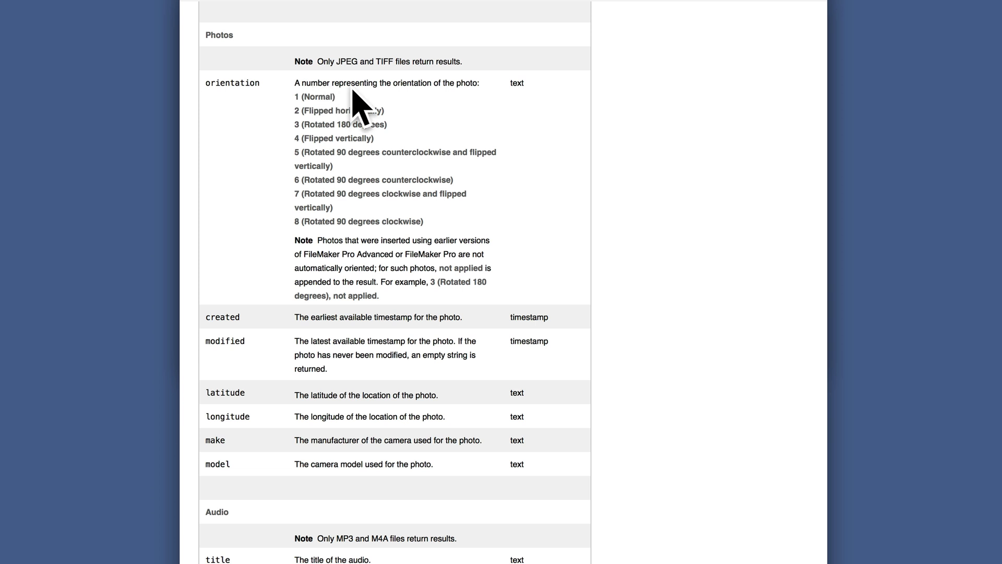
pyautogui.moveTo(295, 82)
pyautogui.mouseDown()
pyautogui.moveTo(351, 93)
pyautogui.moveTo(294, 96)
pyautogui.mouseUp()
pyautogui.moveTo(387, 111); pyautogui.dragTo(294, 112)
# Scroll through the Audio, Bar codes, Signatures and Groups attribute sections
pyautogui.scroll(-6, 253, 148)
pyautogui.scroll(-15, 253, 146)
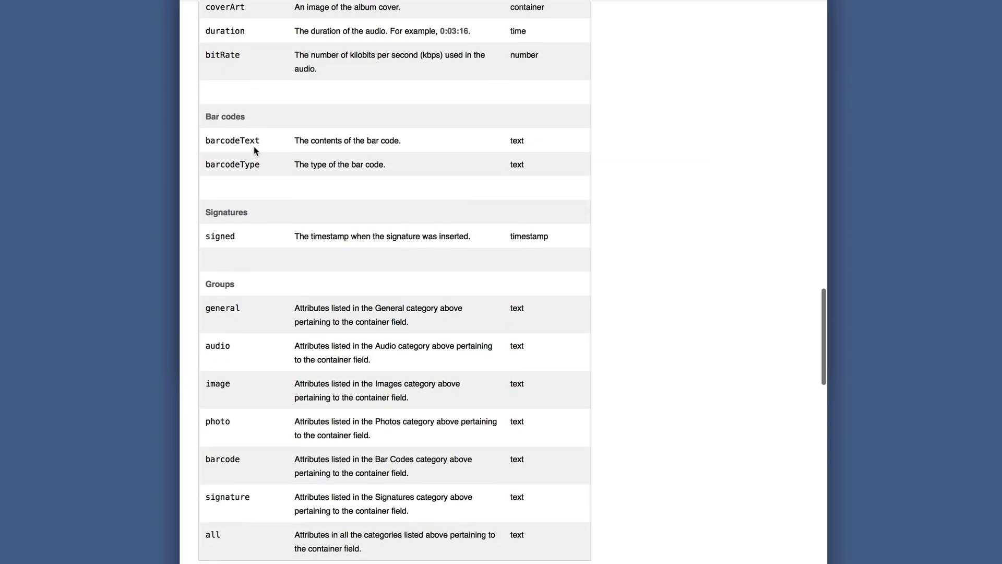
pyautogui.scroll(-3, 255, 150)
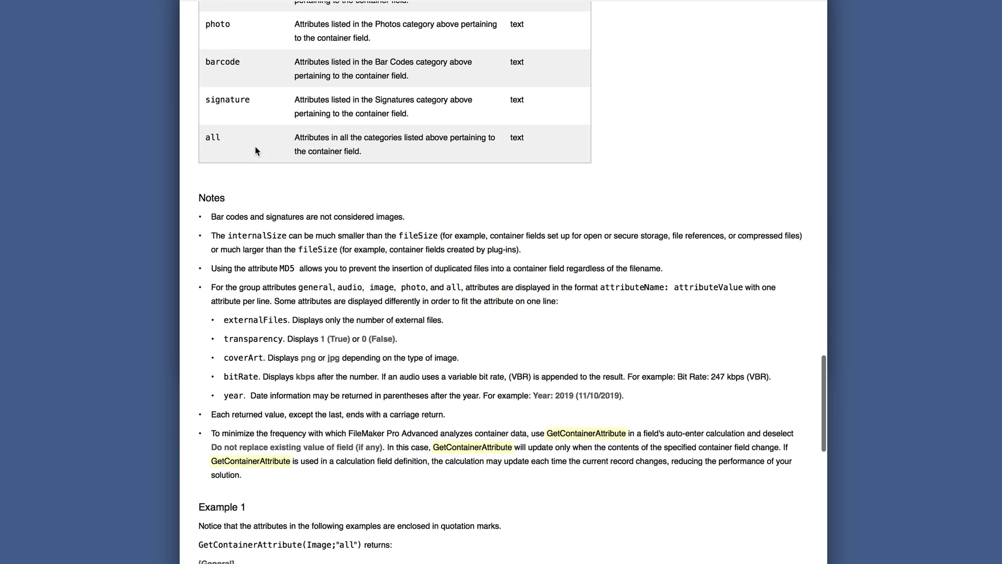
pyautogui.scroll(2, 256, 150)
pyautogui.scroll(2, 256, 151)
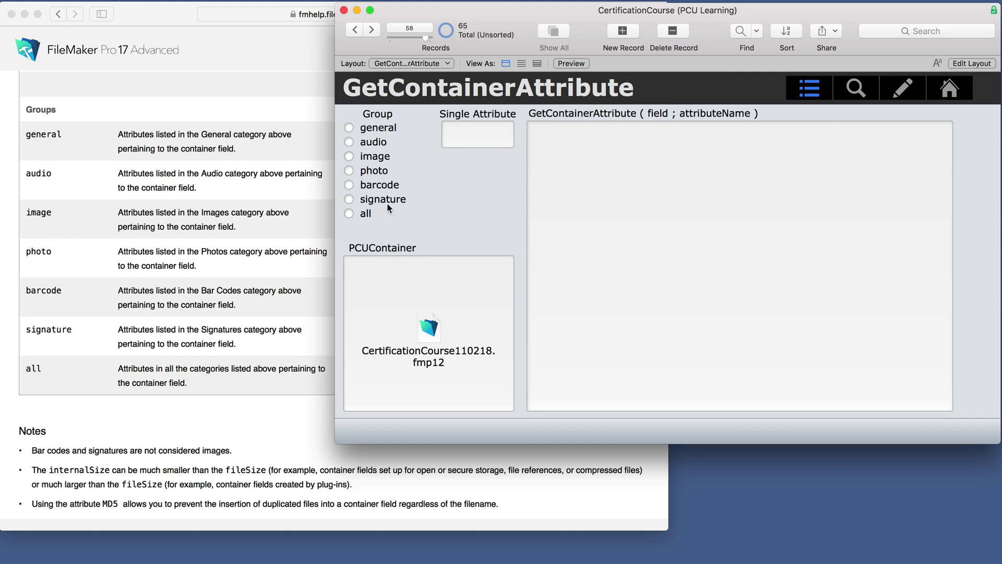
# Show PCUContainer's all-group metadata, including Embedded storage and file size 1568768
pyautogui.click(480, 135)
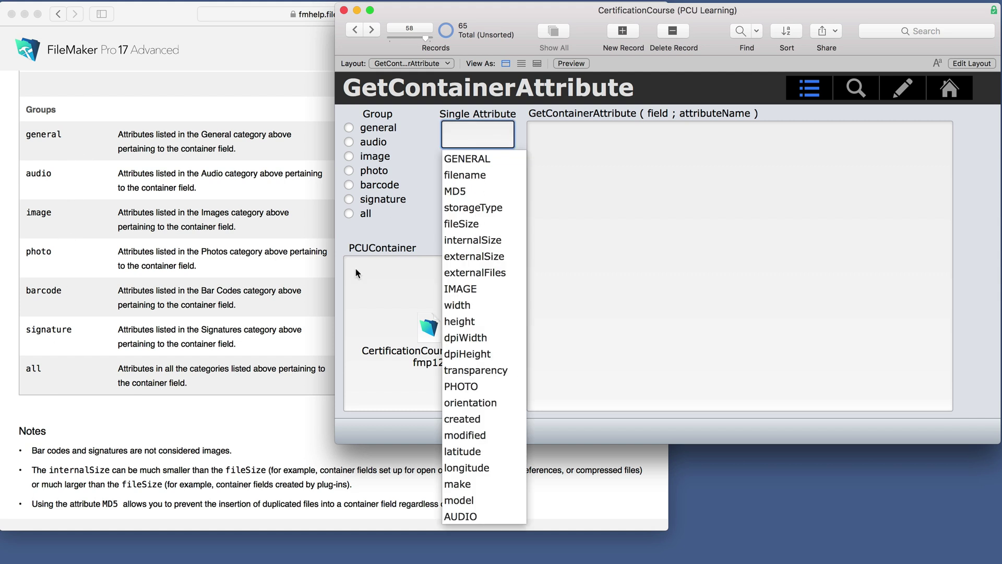
pyautogui.scroll(10, 175, 238)
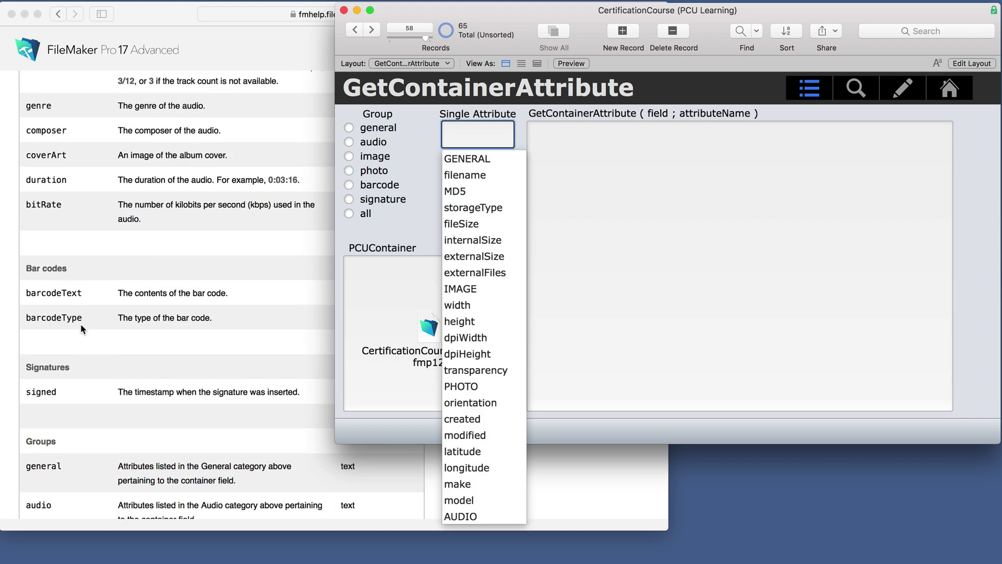
pyautogui.scroll(5, 81, 248)
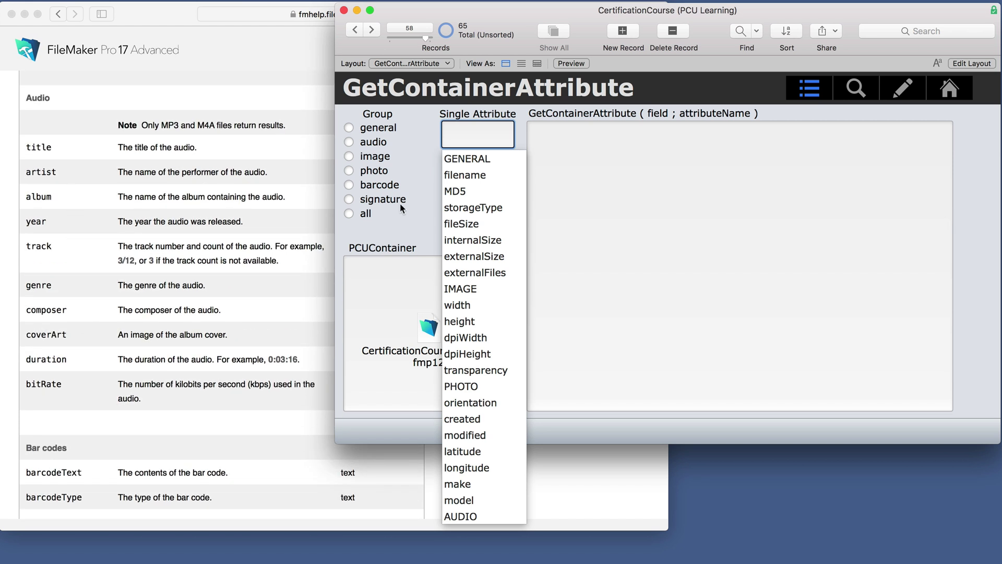
pyautogui.click(409, 218)
pyautogui.click(349, 213)
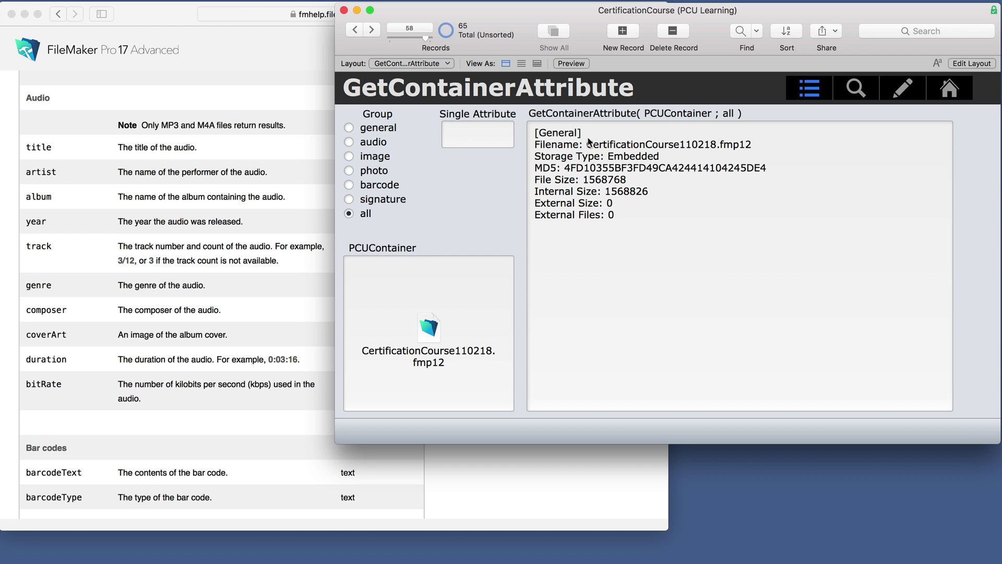
# Switch the result to the general group and set the single attribute to filename
pyautogui.moveTo(584, 134); pyautogui.dragTo(524, 130)
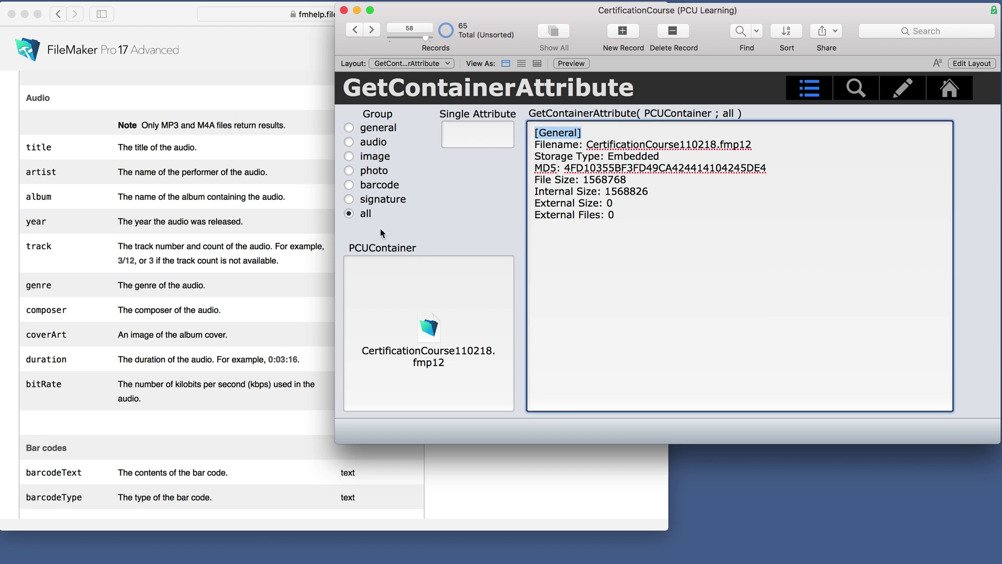
pyautogui.click(349, 129)
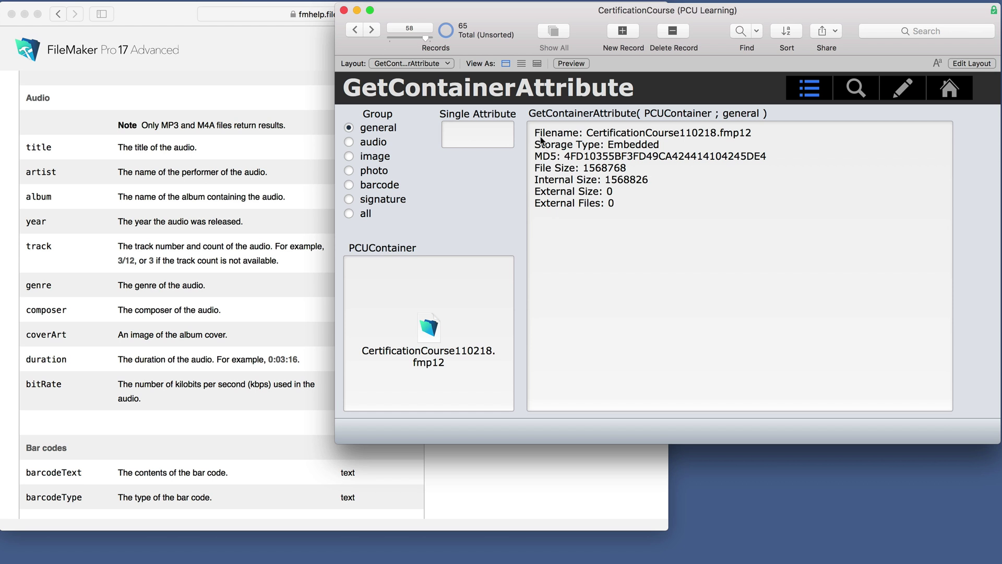
pyautogui.click(476, 137)
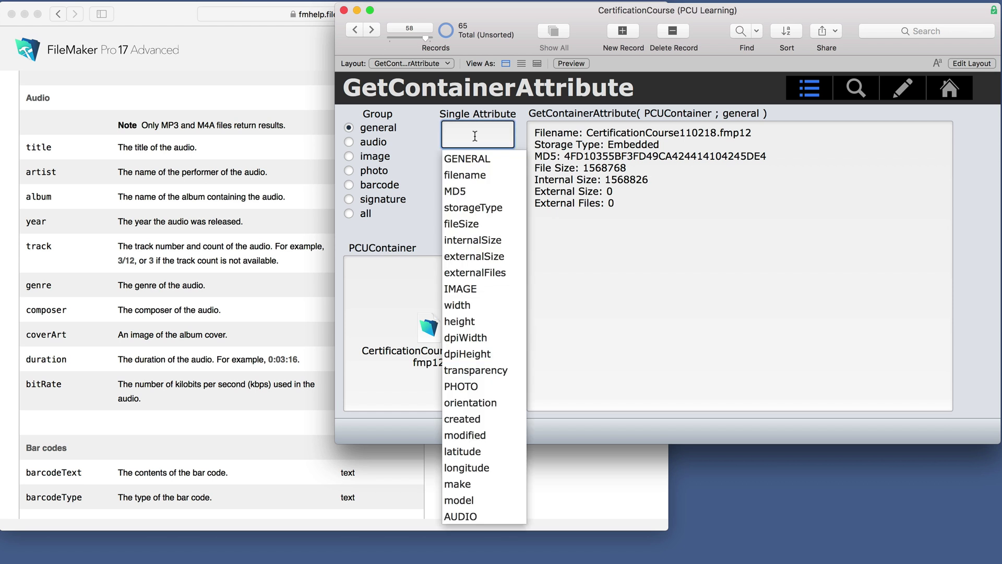
pyautogui.click(472, 175)
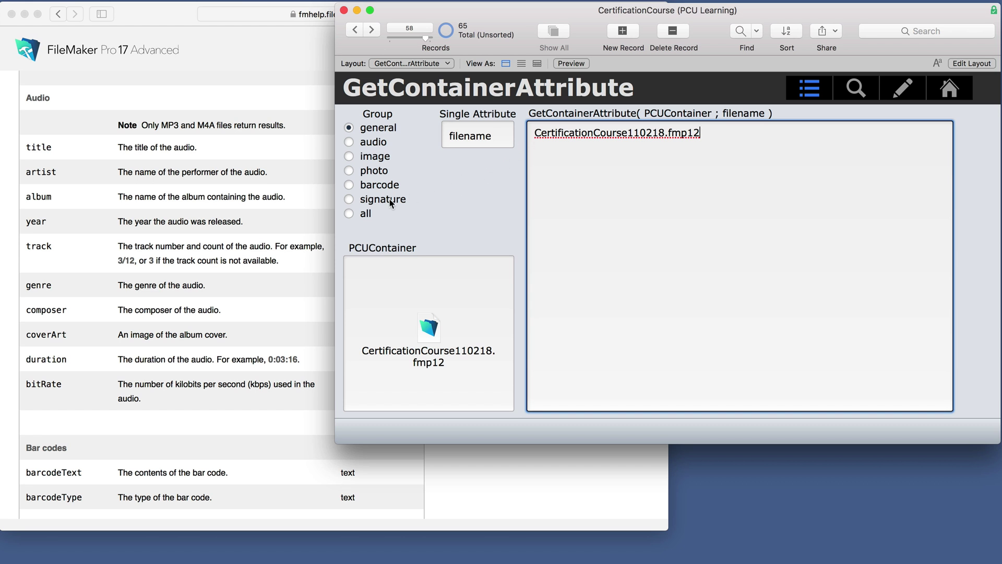
# Return to the all group and highlight the Filename and Storage Type entries
pyautogui.click(355, 212)
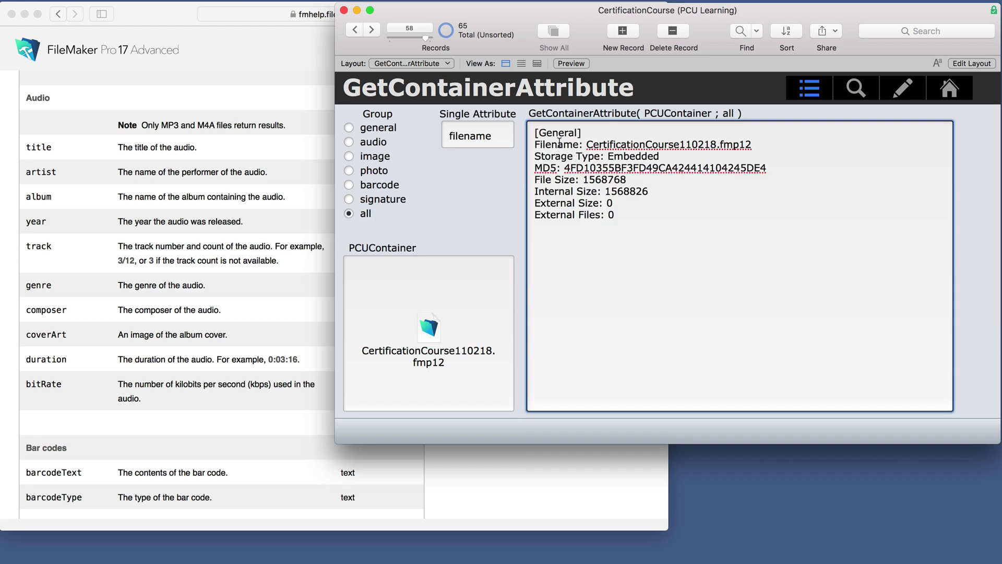
pyautogui.doubleClick(557, 144)
pyautogui.doubleClick(595, 145)
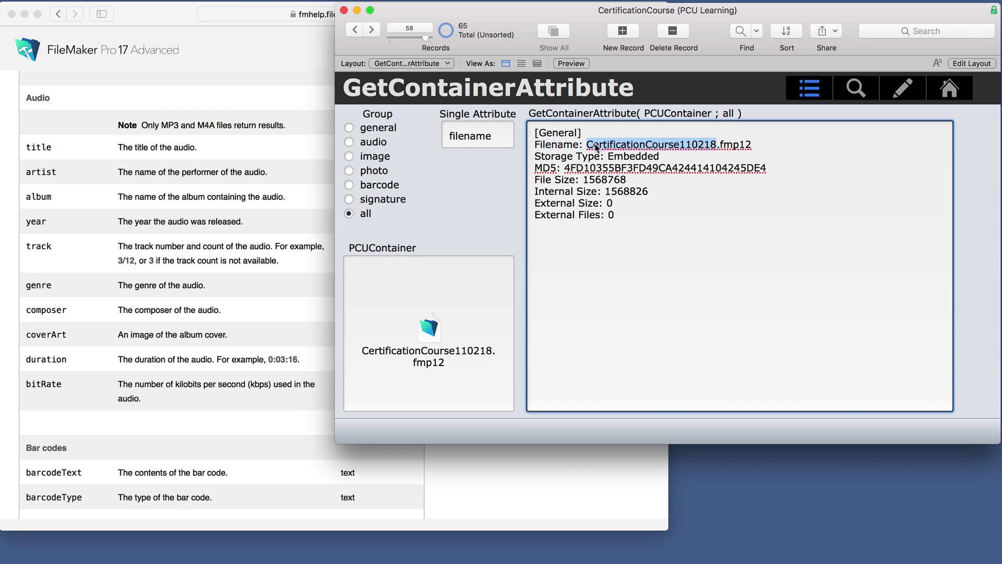
pyautogui.moveTo(549, 155); pyautogui.dragTo(653, 157)
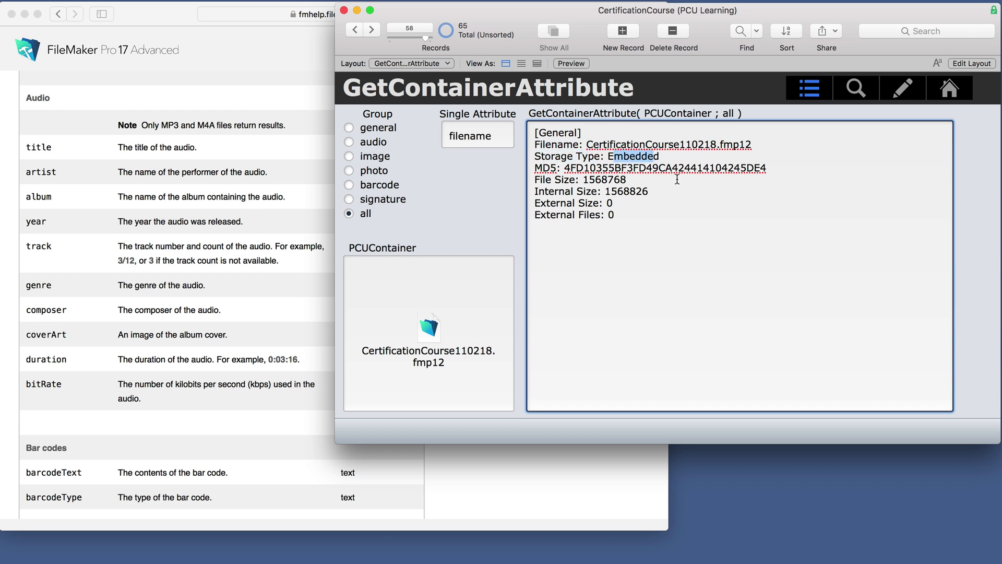
# Show signature attributes, set the single attribute to orientation, then advance to cat photo record 59
pyautogui.click(458, 219)
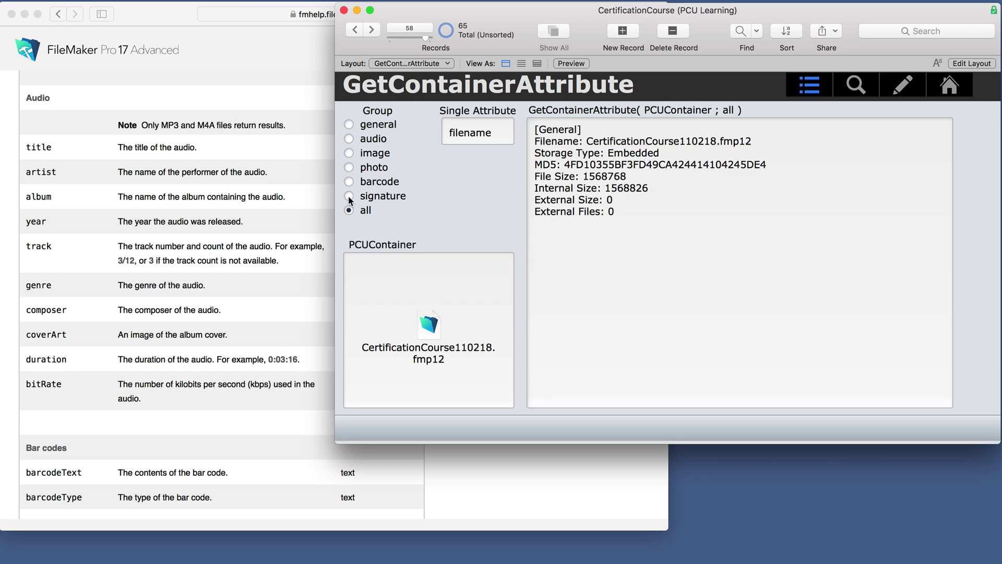
pyautogui.click(349, 198)
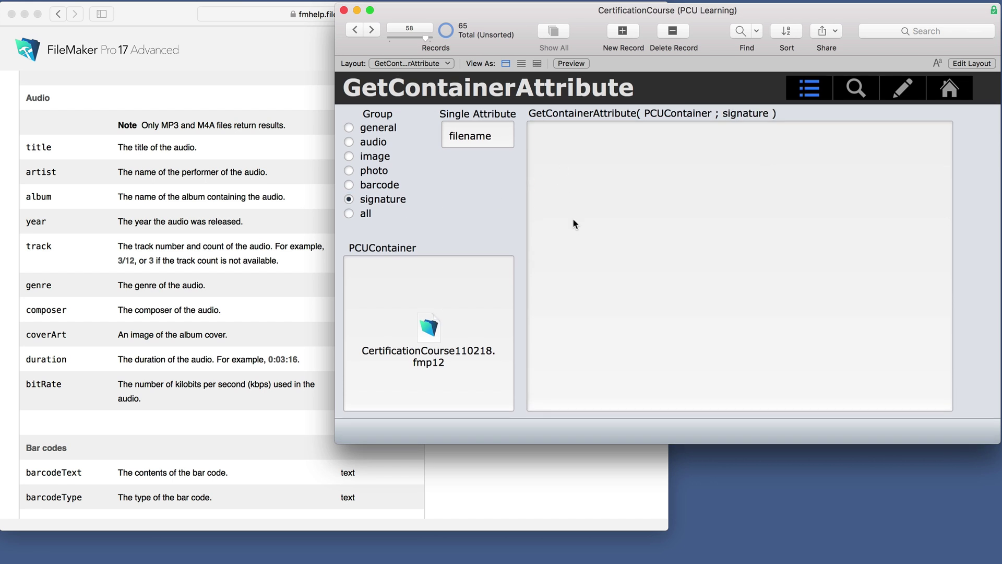
pyautogui.click(481, 143)
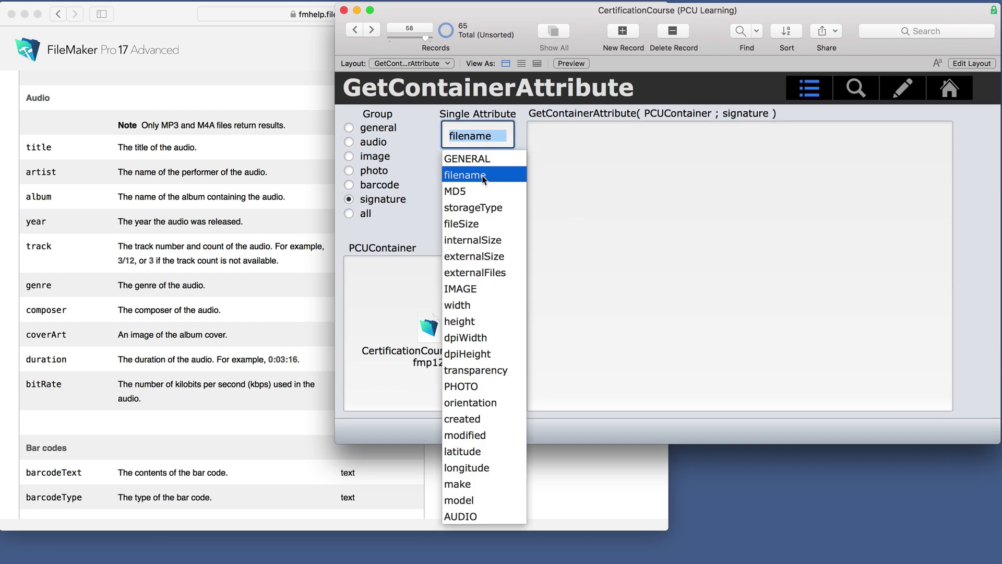
pyautogui.click(476, 400)
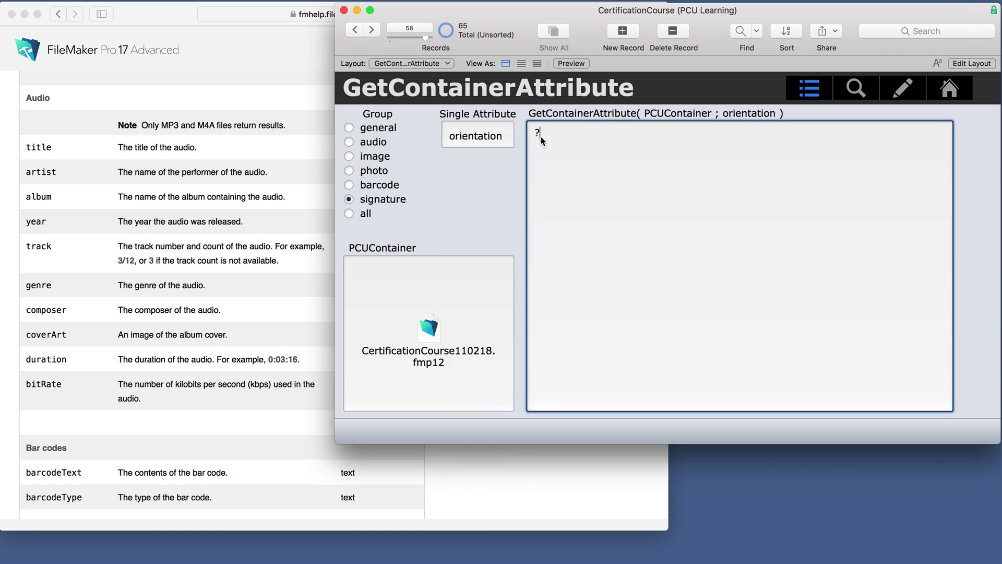
pyautogui.click(477, 195)
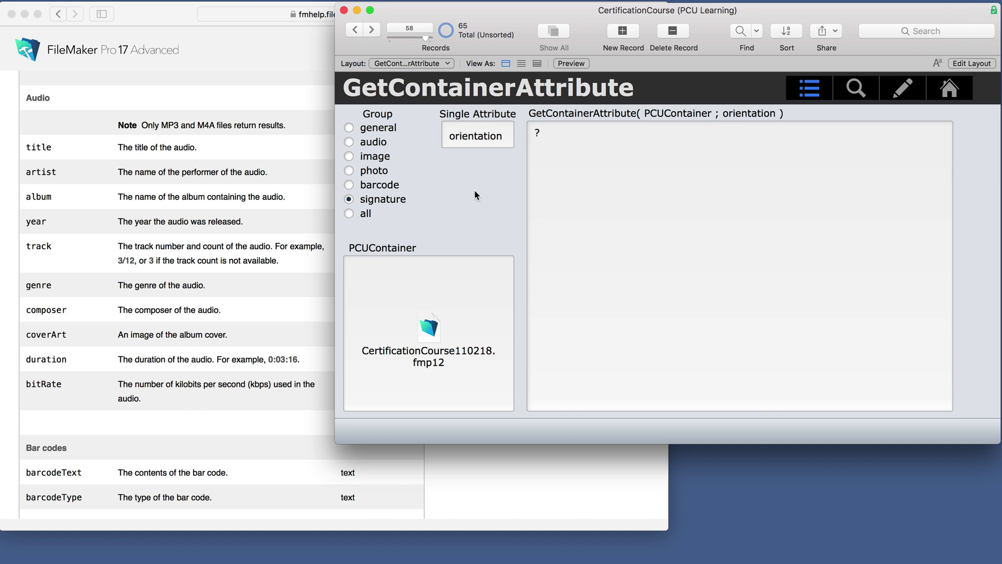
pyautogui.hotkey('ctrl', 'Down')
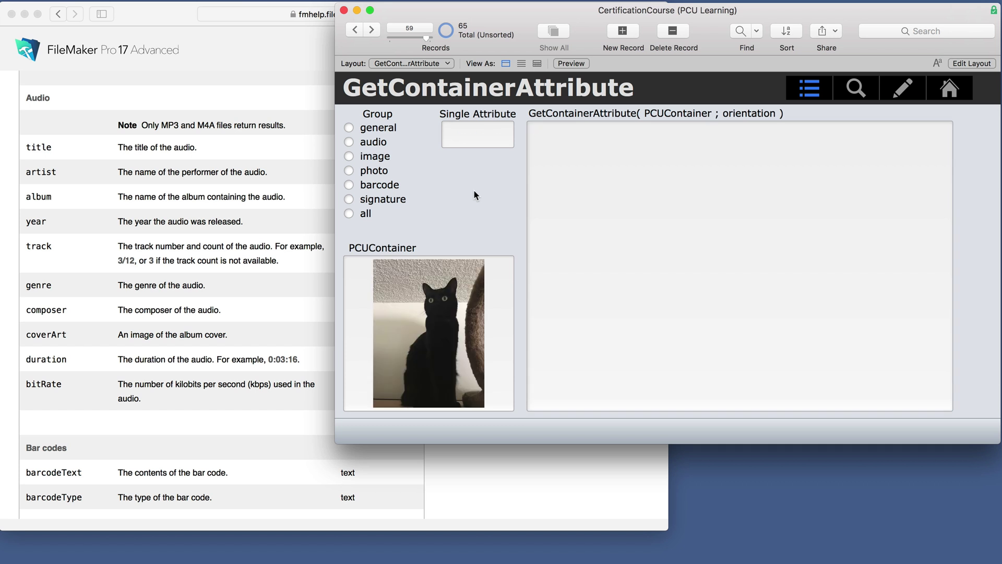
# List all cat photo attributes, look up model (iPhone 6s Plus), then go to SecretCode.m4a
pyautogui.click(350, 213)
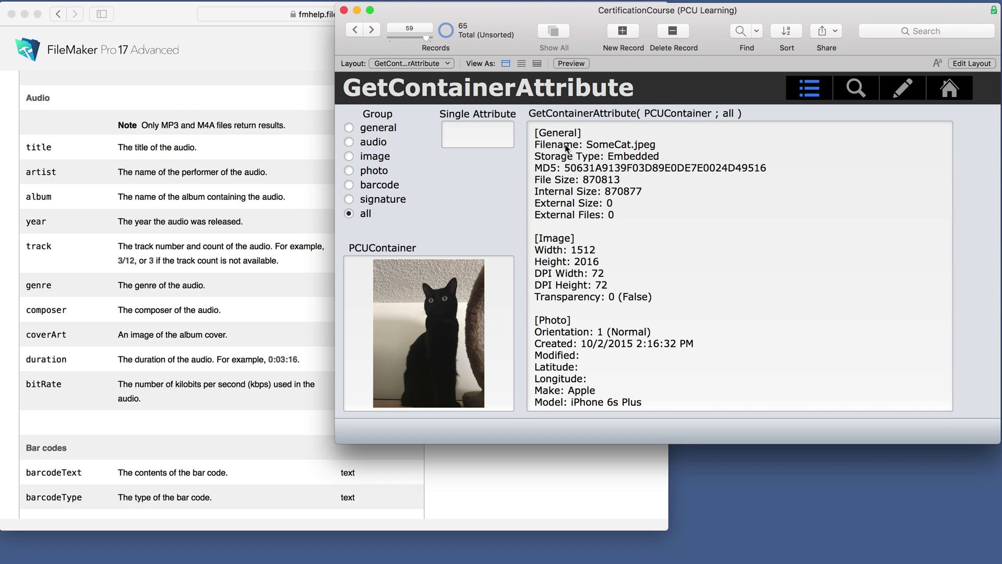
pyautogui.click(485, 136)
pyautogui.scroll(-3, 487, 273)
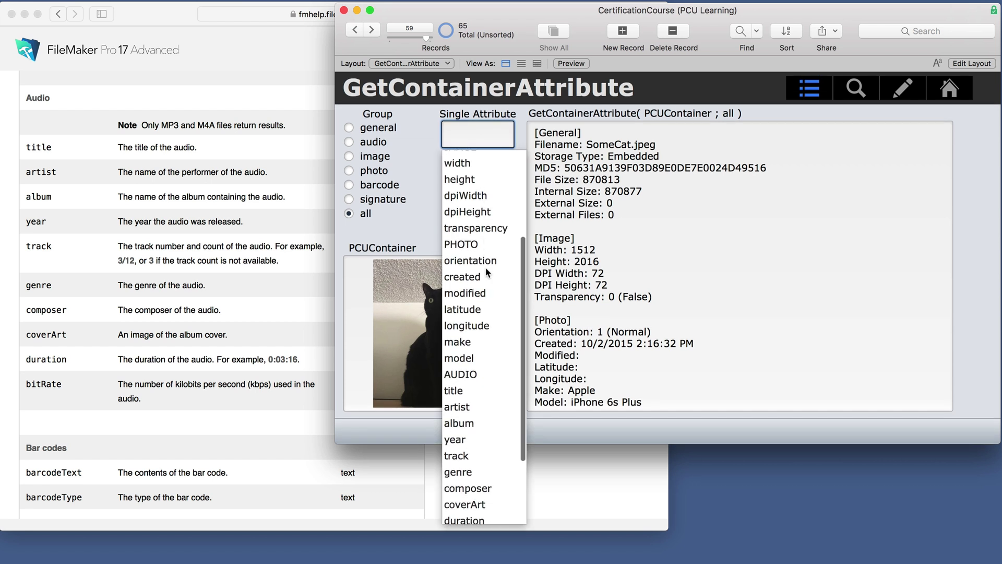
pyautogui.scroll(-3, 487, 273)
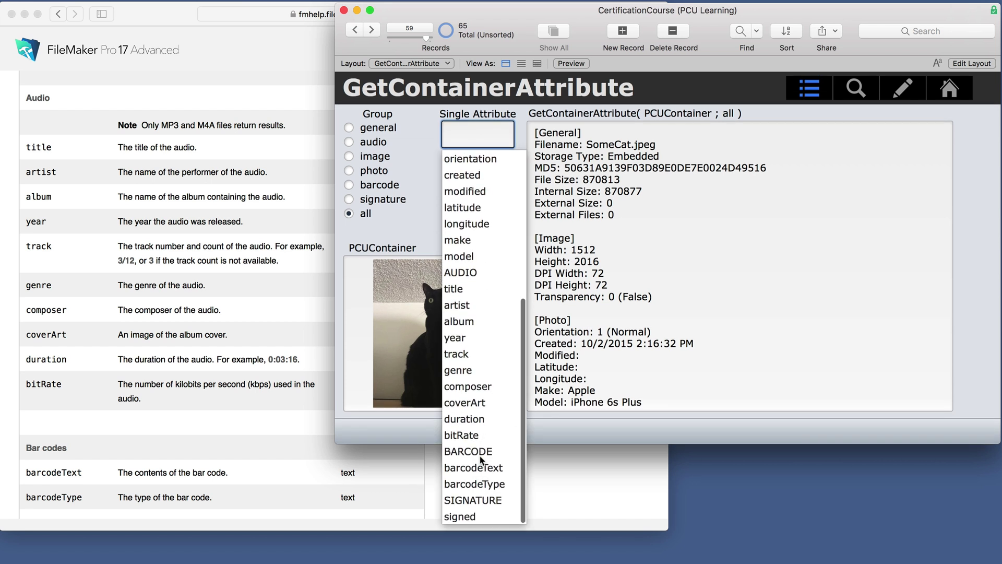
pyautogui.click(468, 256)
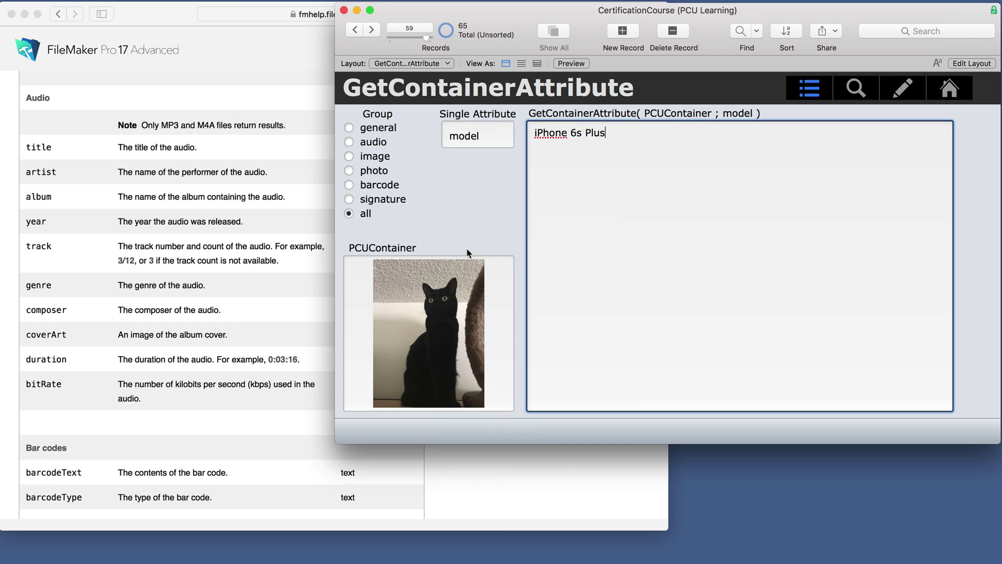
pyautogui.hotkey('ctrl', 'Down')
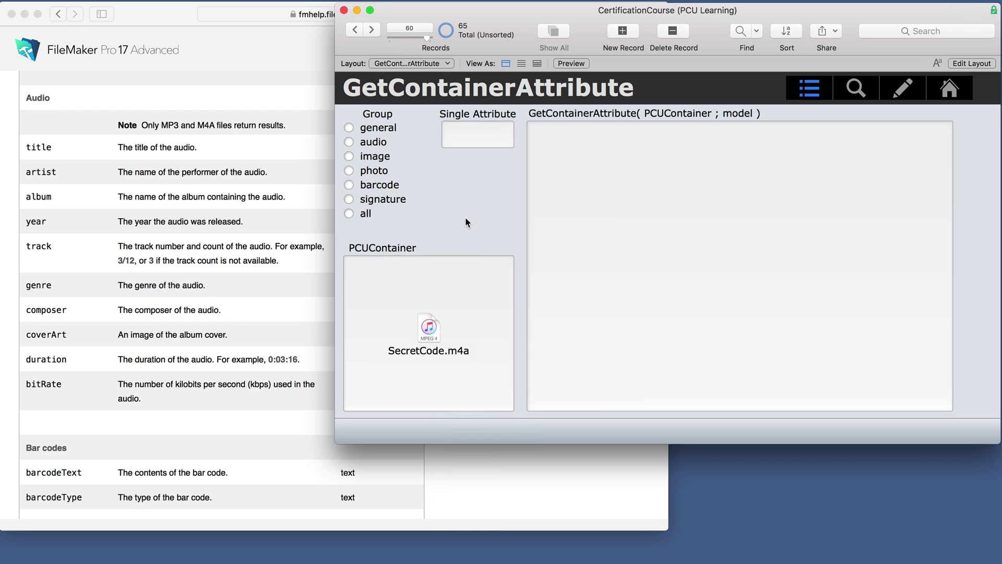
# Display all attributes for audio records 60 and 61, then move to signature record 62
pyautogui.click(349, 213)
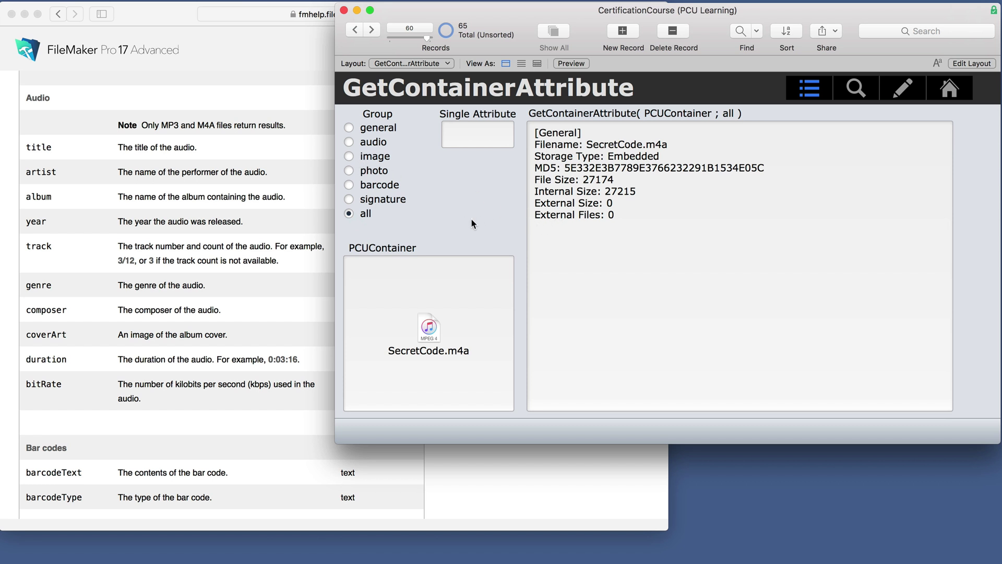
pyautogui.hotkey('ctrl', 'Down')
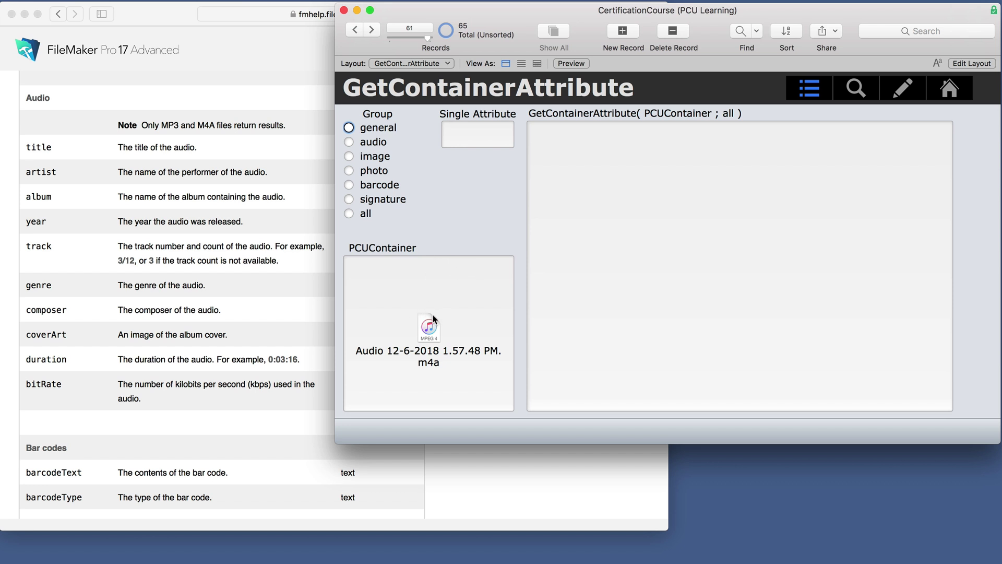
pyautogui.click(348, 213)
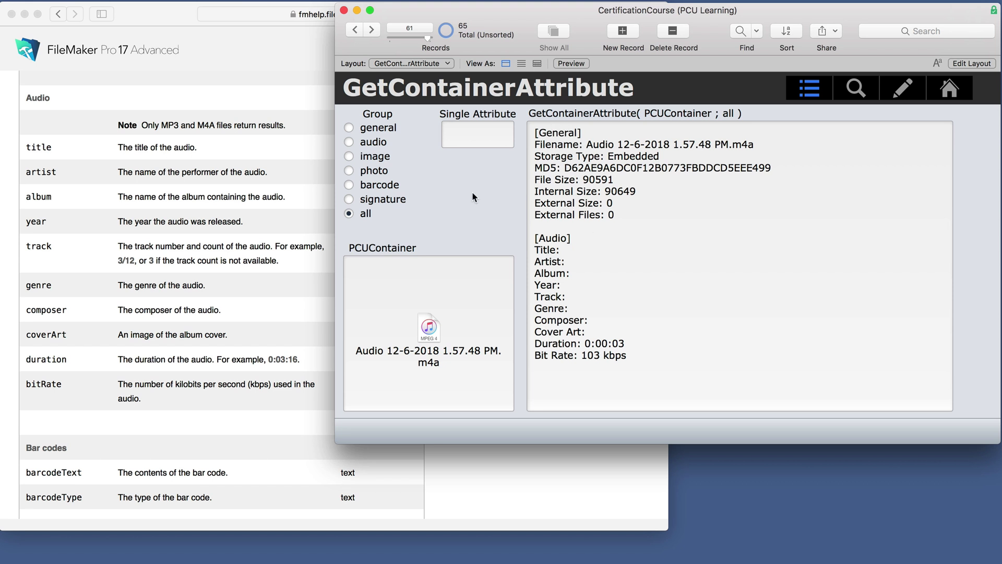
pyautogui.hotkey('ctrl', 'Down')
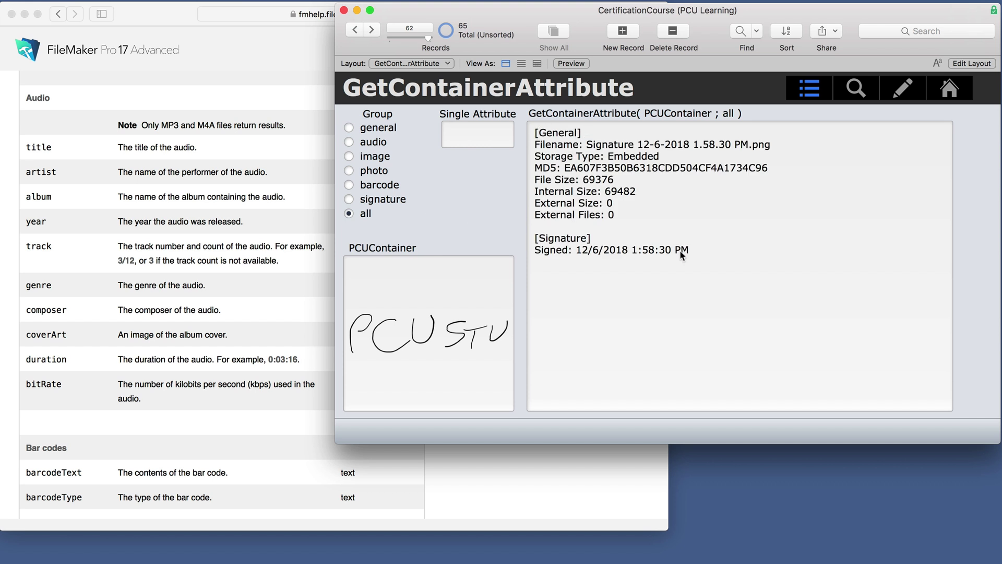
# Show all GetContainerAttribute results for the barcode, certificate photo and study guide PDF records
pyautogui.hotkey('ctrl', 'Down')
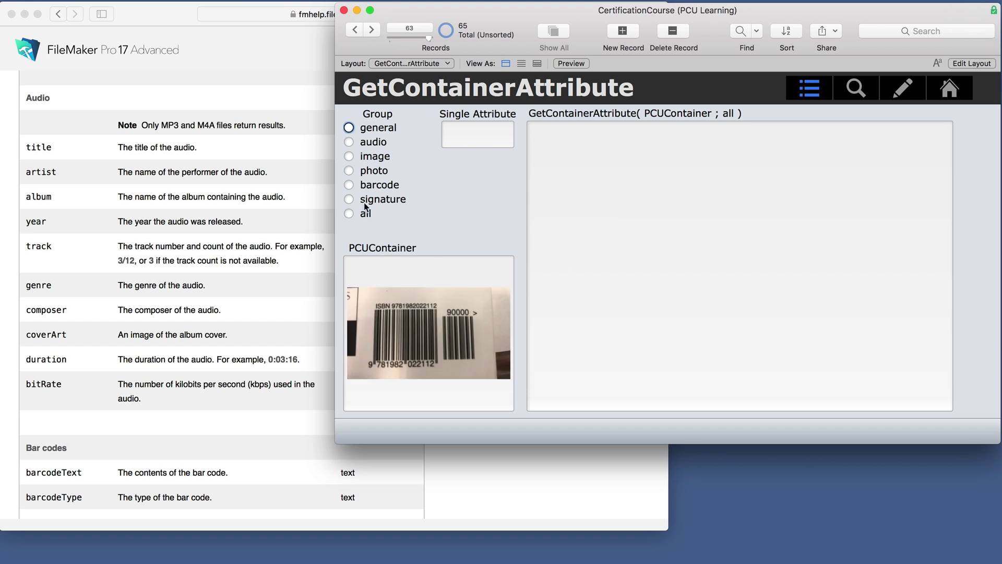
pyautogui.click(354, 215)
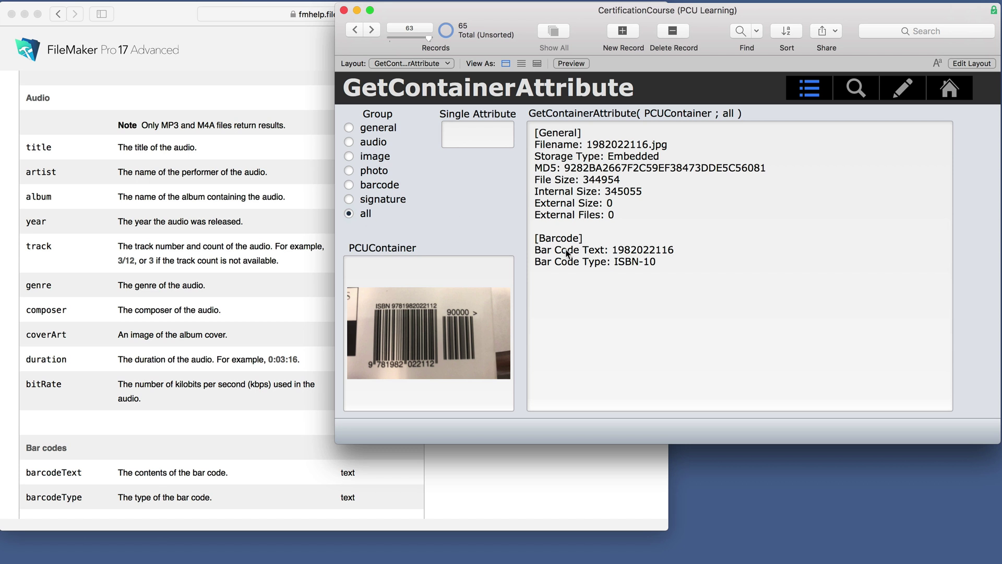
pyautogui.hotkey('ctrl', 'Down')
pyautogui.click(349, 213)
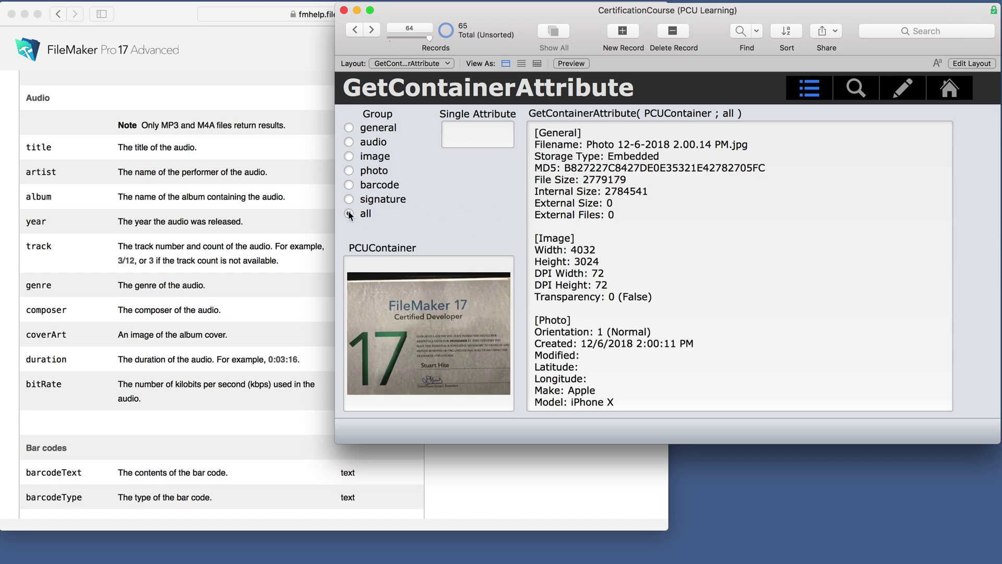
pyautogui.hotkey('ctrl', 'Down')
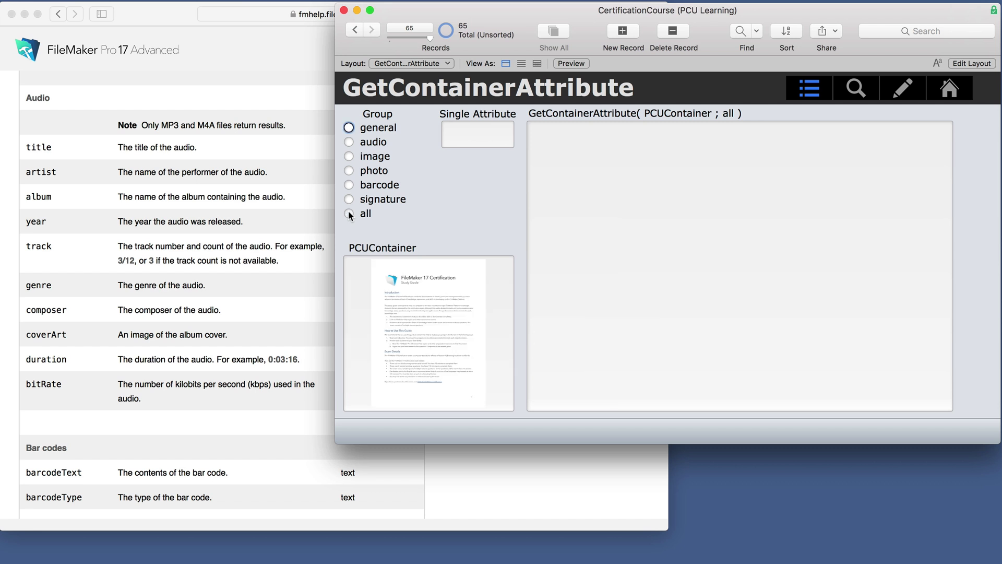
pyautogui.click(349, 214)
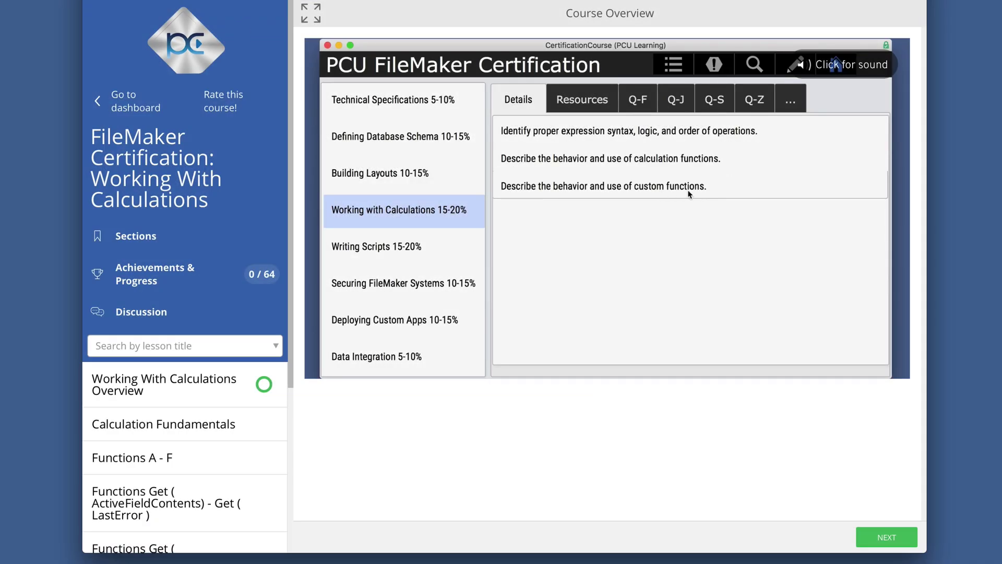
# View the course Resources, then browse Available Courses such as the Entire University Bundle
pyautogui.click(599, 106)
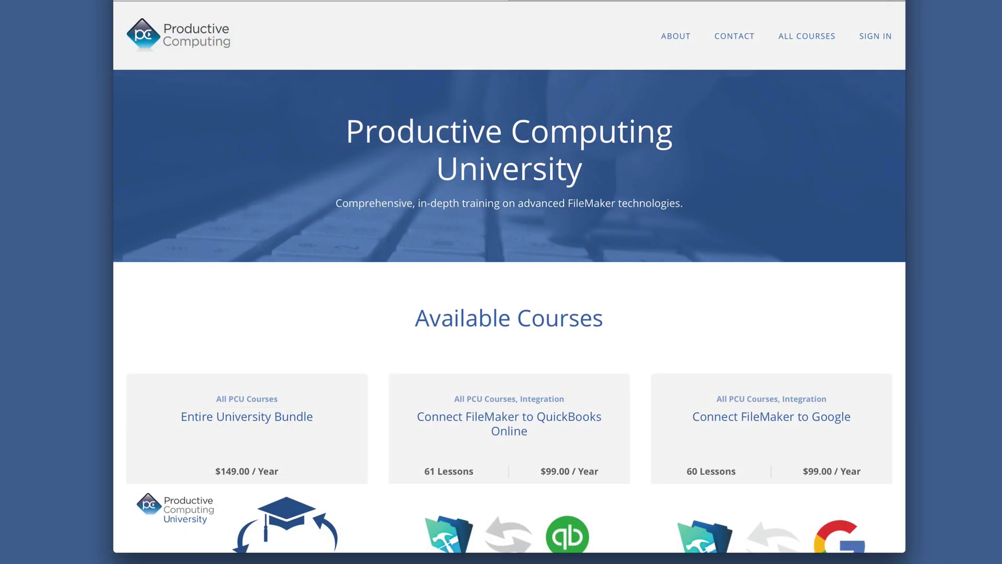
pyautogui.scroll(-2, 201, 491)
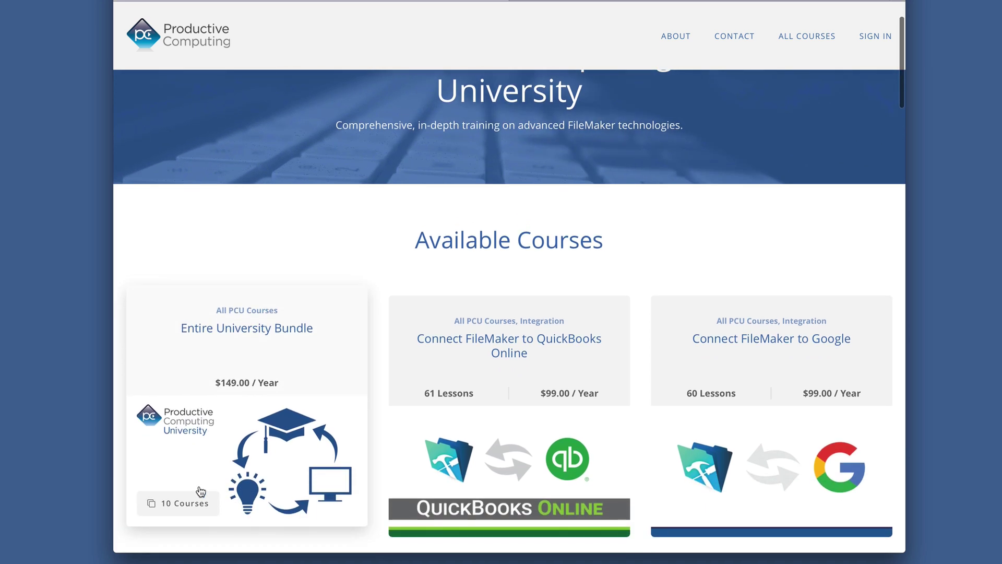
pyautogui.scroll(1, 195, 467)
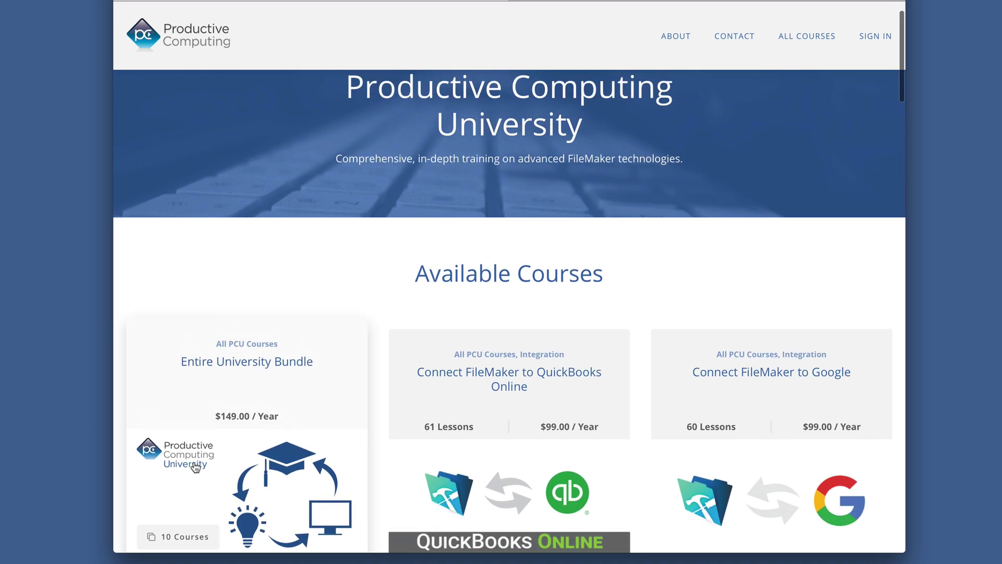